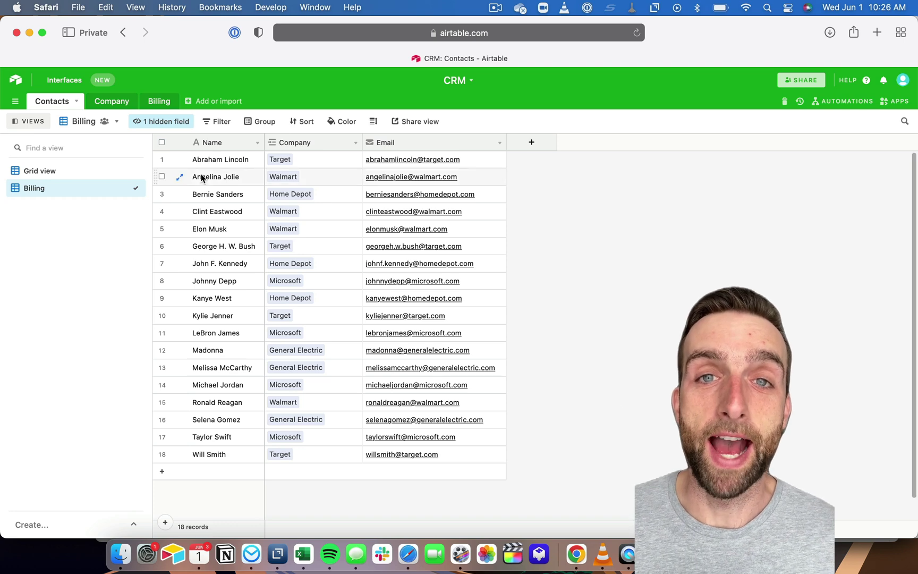
# In the Billing table, turn the Contacts field into a link to the Contacts table.
pyautogui.click(151, 102)
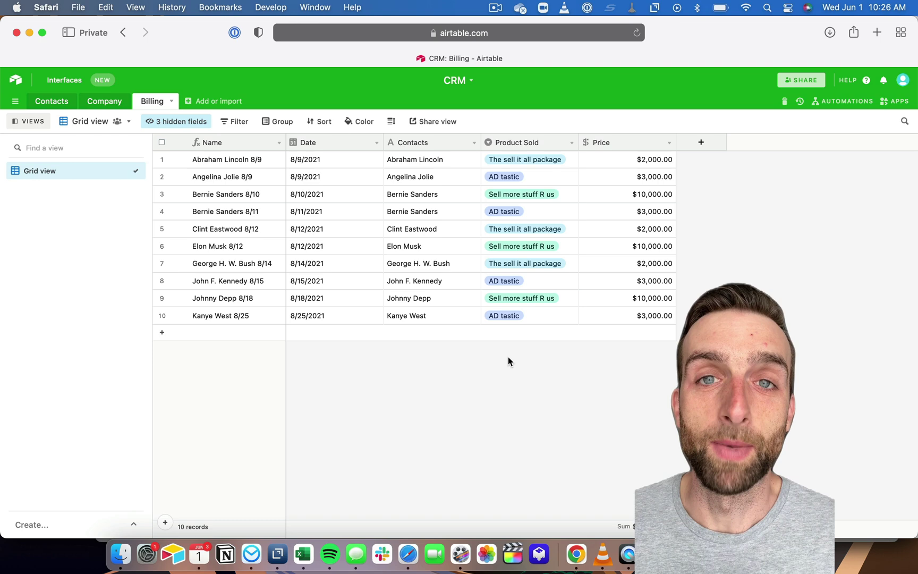
pyautogui.moveTo(413, 194)
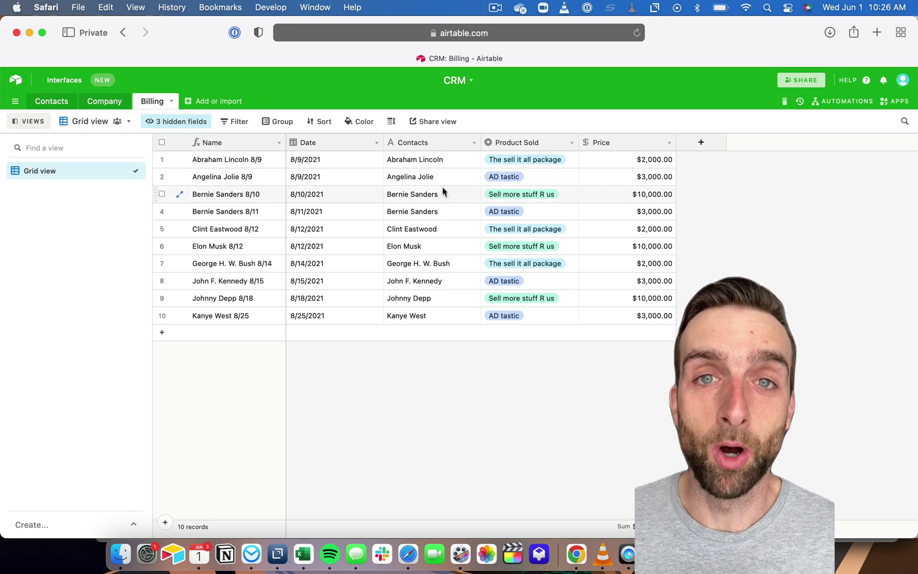
pyautogui.doubleClick(448, 140)
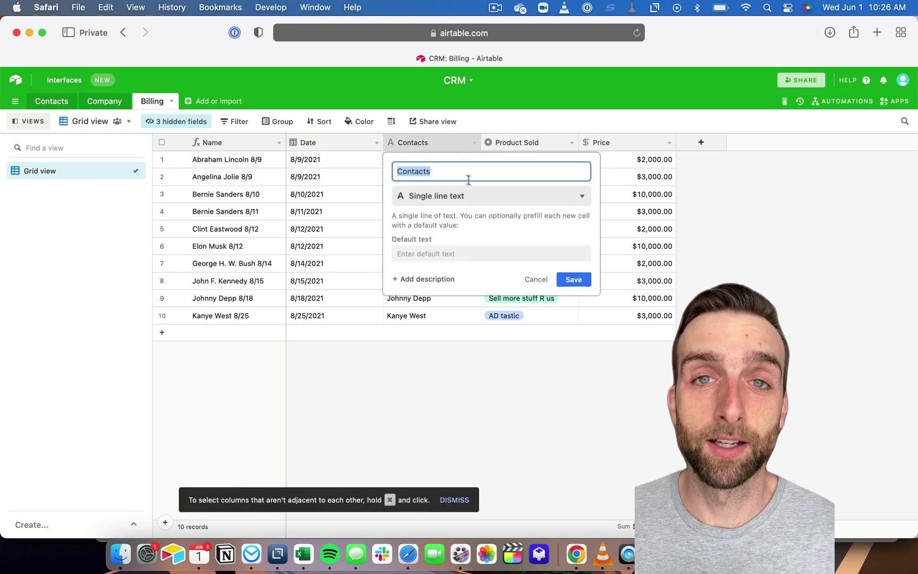
pyautogui.click(480, 196)
pyautogui.click(497, 217)
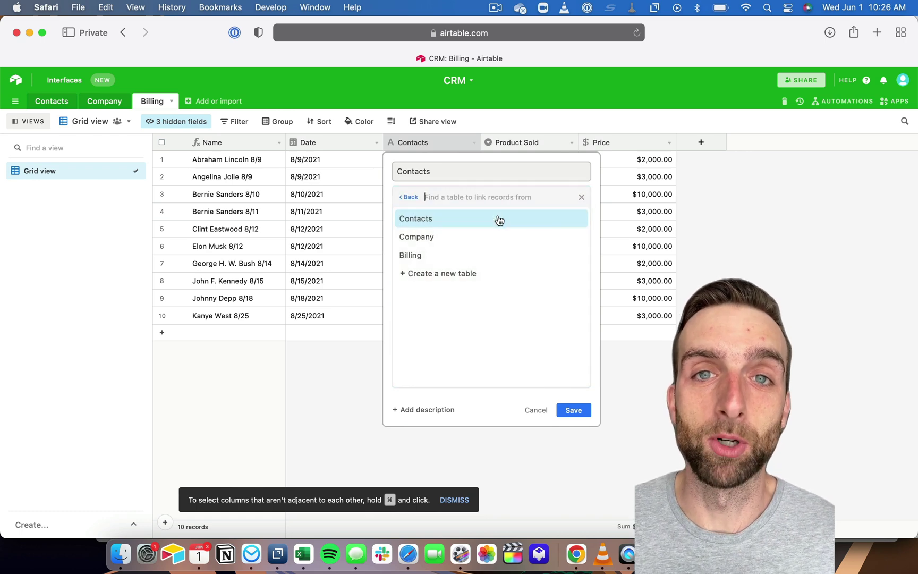
pyautogui.click(499, 219)
pyautogui.click(574, 273)
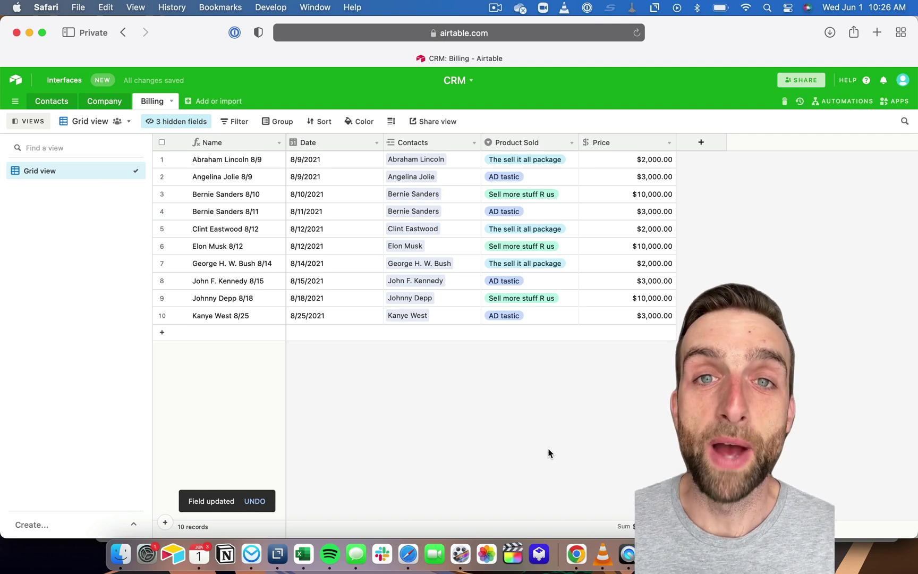
# Start a new Rollup field on the Contacts table.
pyautogui.click(52, 100)
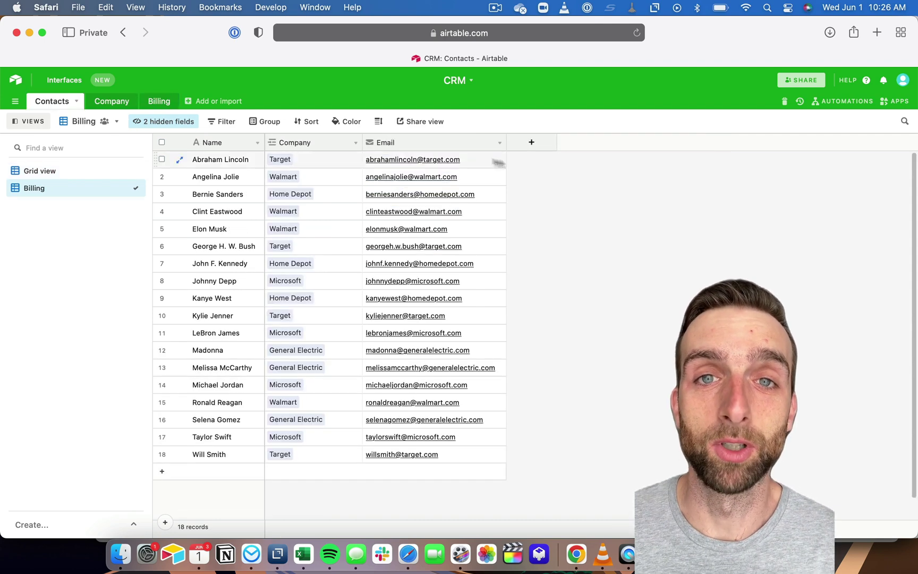
pyautogui.click(538, 148)
pyautogui.click(577, 195)
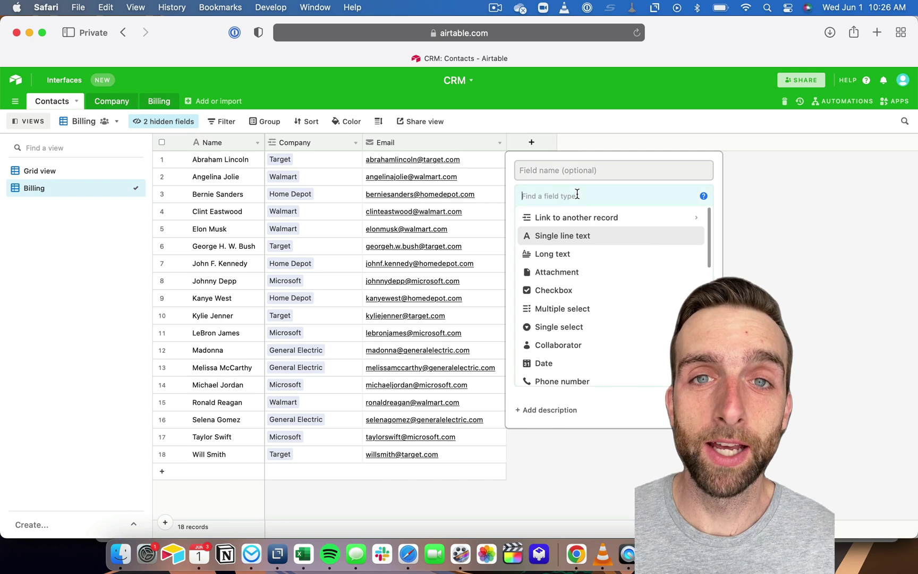
pyautogui.write('roll')
pyautogui.click(587, 213)
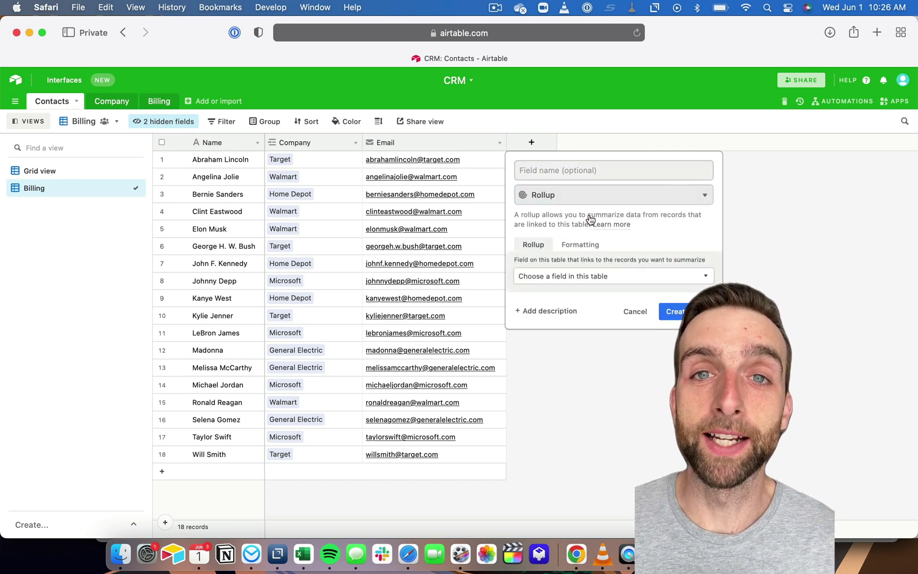
# Have the rollup use the Billing link and the Price field.
pyautogui.click(636, 276)
pyautogui.click(633, 327)
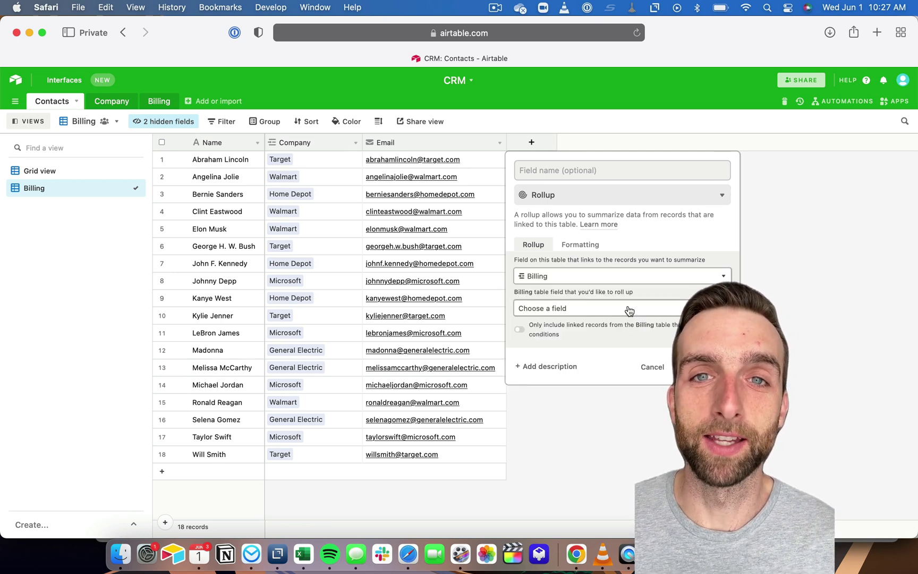
pyautogui.click(629, 310)
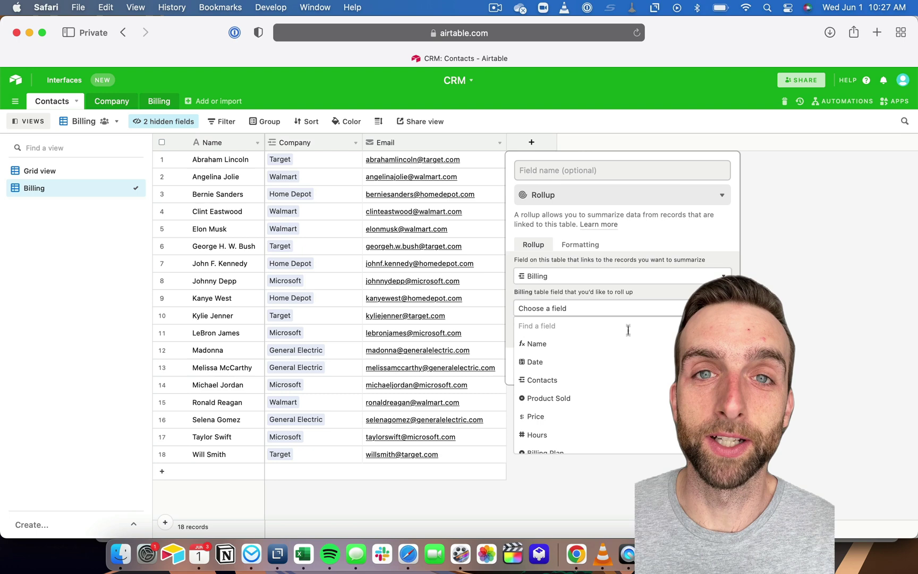
pyautogui.click(631, 417)
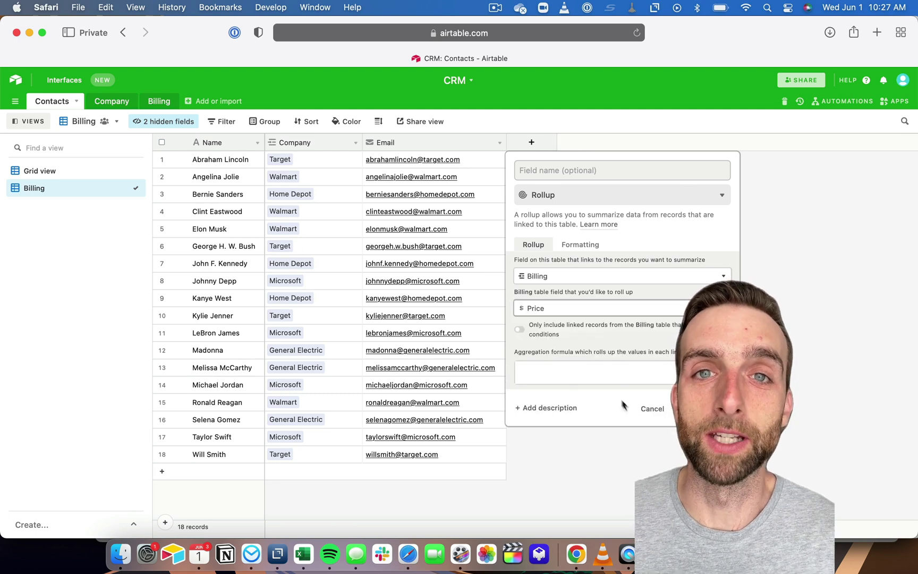
# Enter the sum(values) aggregation formula and create the Price Rollup field.
pyautogui.click(614, 369)
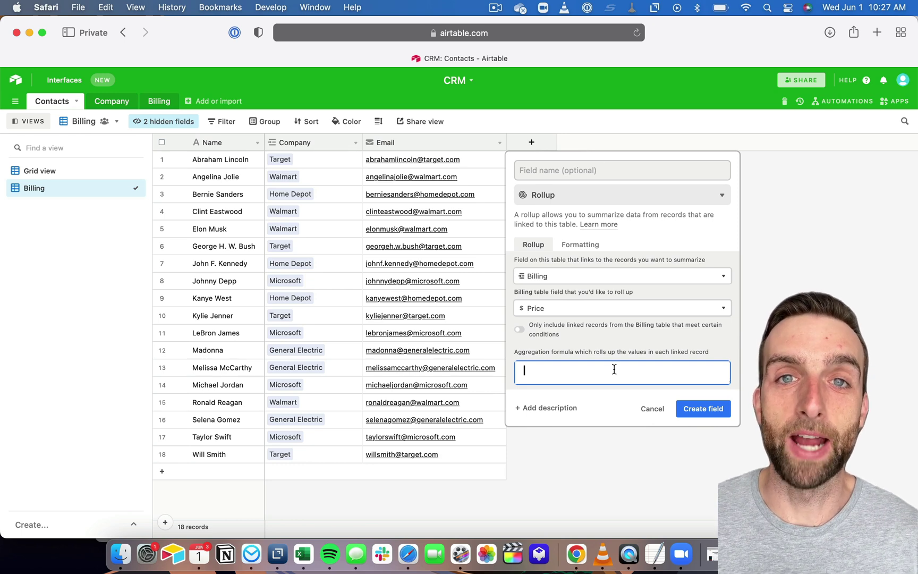
pyautogui.write('sum(')
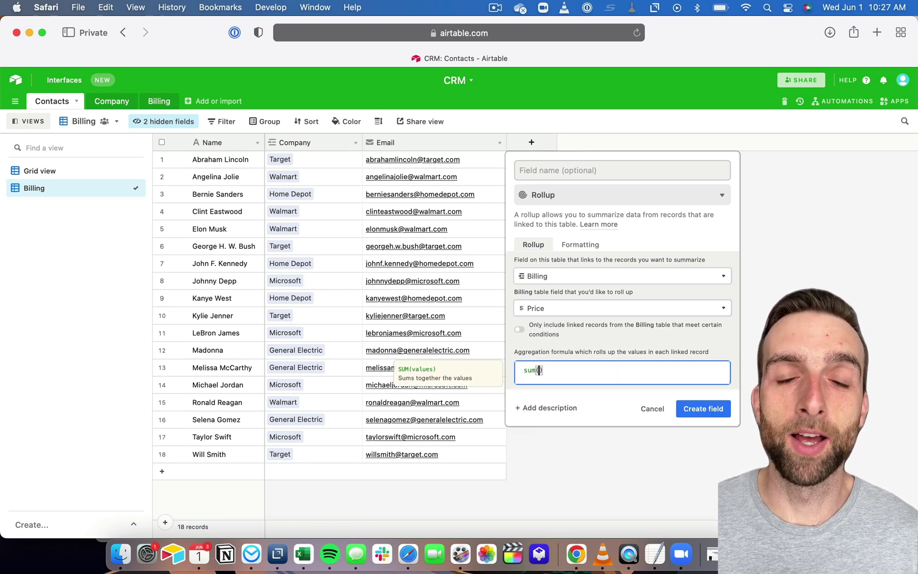
pyautogui.write('values')
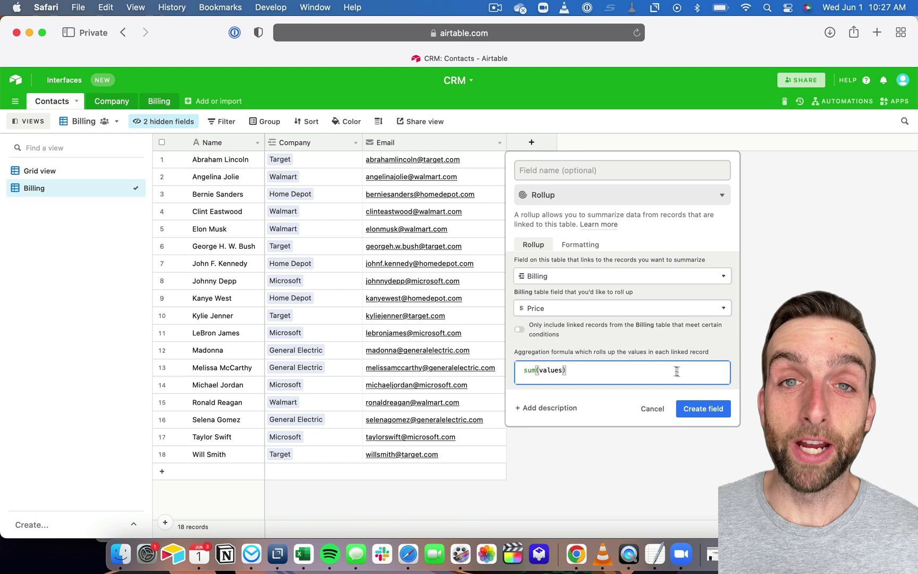
pyautogui.click(702, 410)
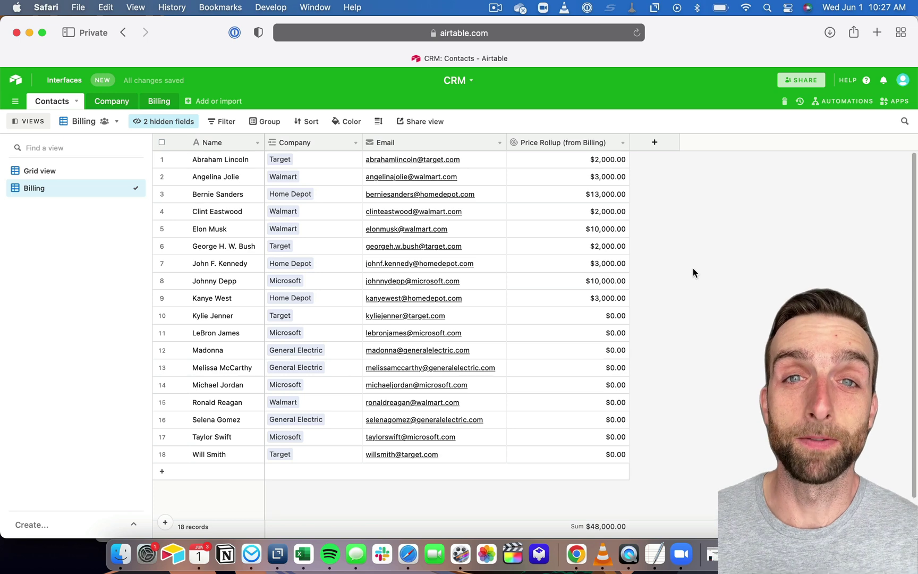
# Select the Price Rollup (from Billing) column and reopen its field settings.
pyautogui.click(560, 142)
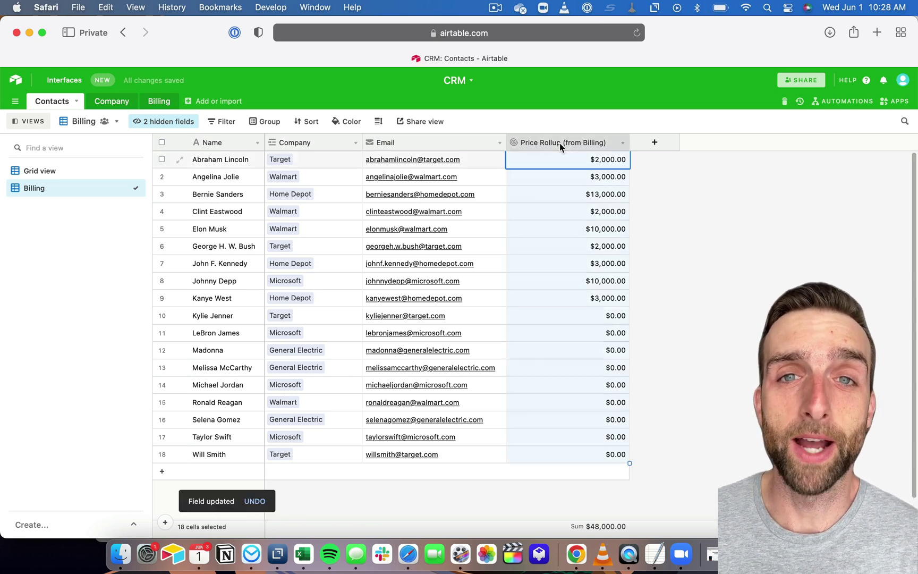
pyautogui.doubleClick(560, 143)
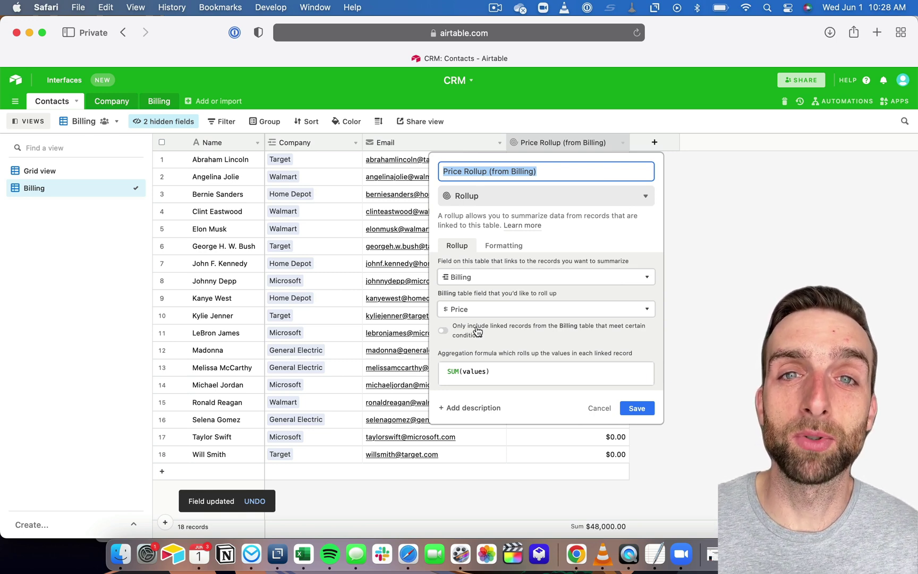
# Limit the rollup to Billing records with Product Sold 'The sell it all package' and save.
pyautogui.click(477, 331)
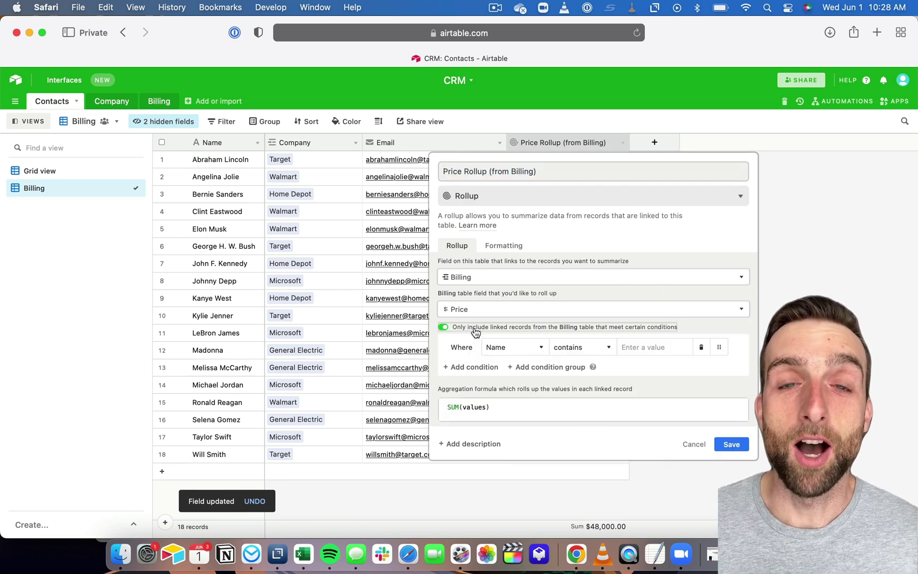
pyautogui.click(507, 348)
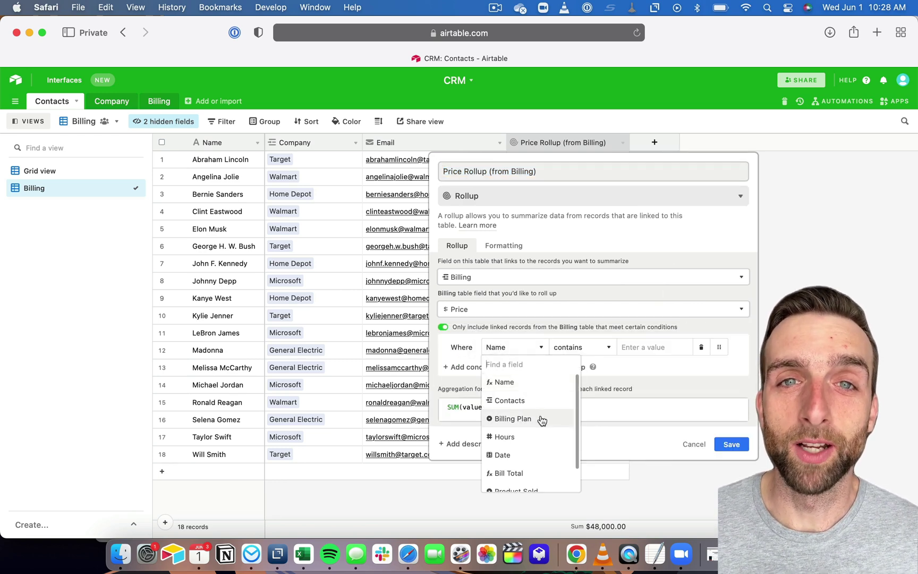
pyautogui.scroll(-2, 544, 433)
pyautogui.click(516, 464)
pyautogui.click(680, 347)
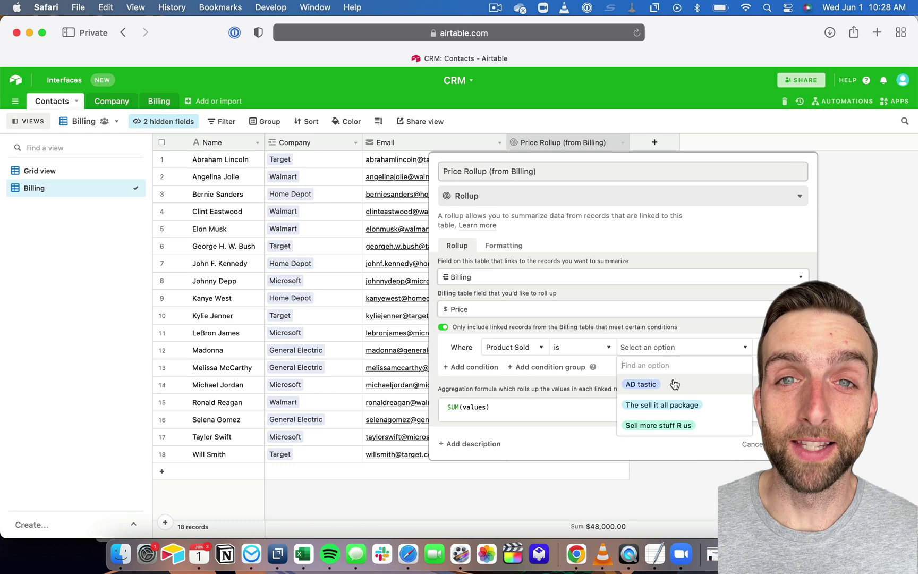
pyautogui.click(682, 406)
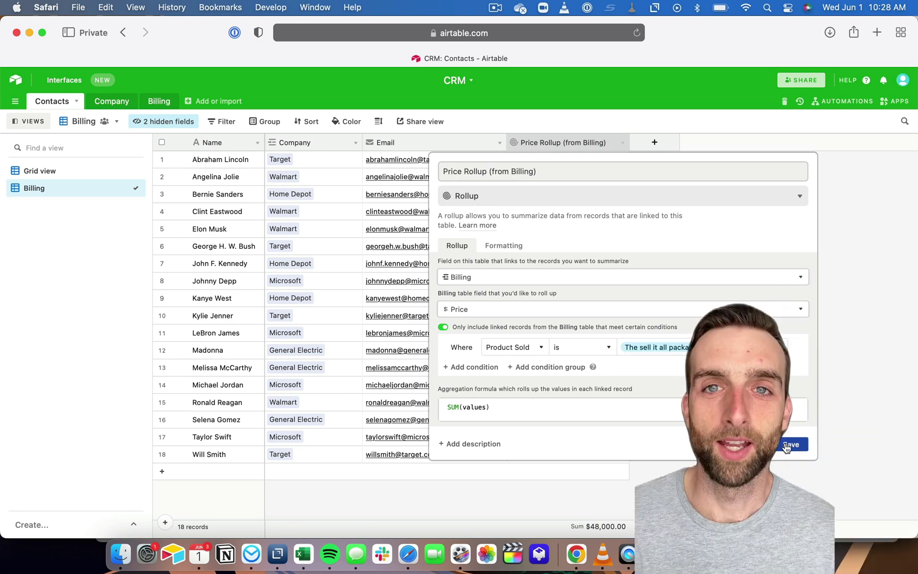
pyautogui.click(786, 445)
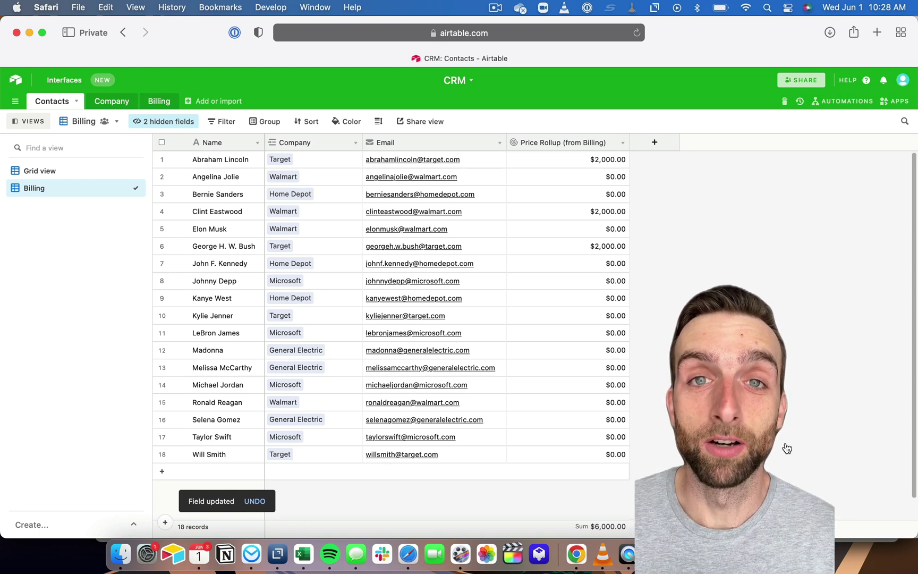
pyautogui.click(786, 447)
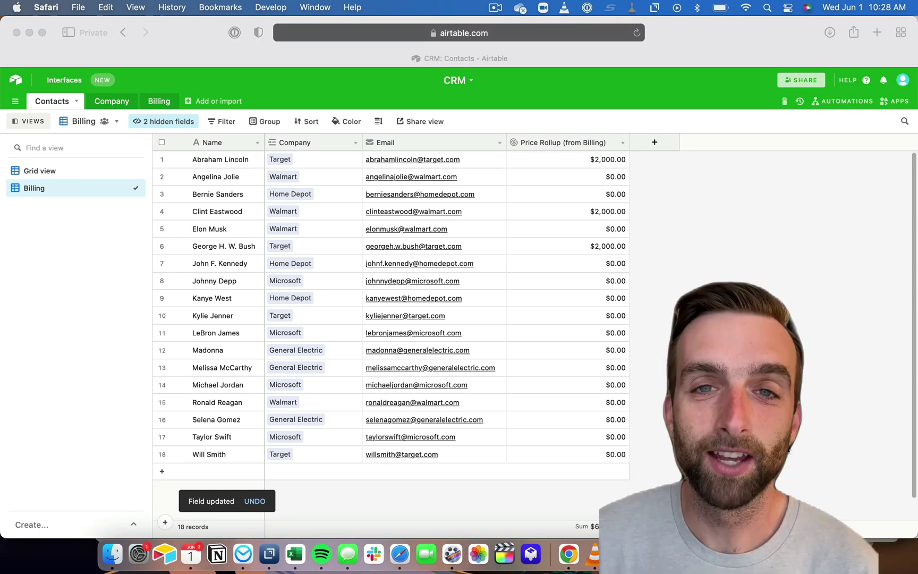